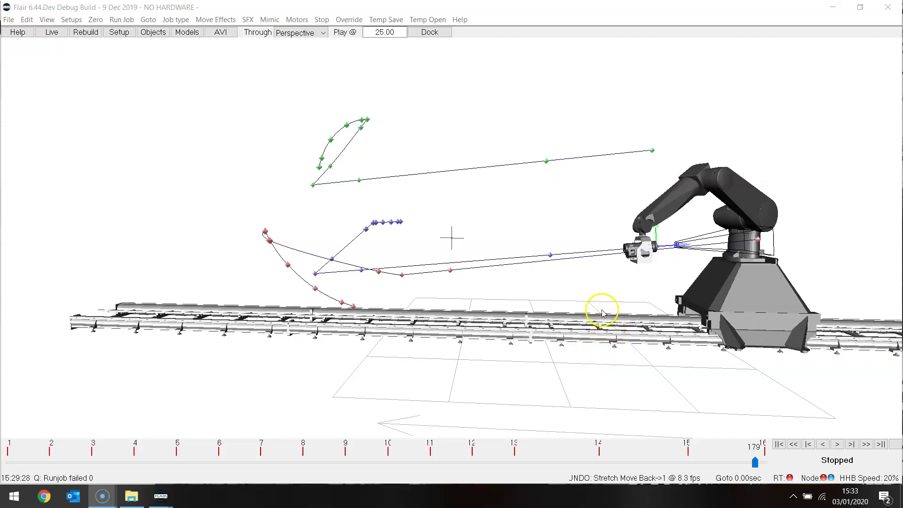
Orbit the 3-D viewport to look straight down on the rail, robot arm and camera path curves
{"action": "left_click_drag", "start_coordinate": [600, 309], "coordinate": [630, 365]}
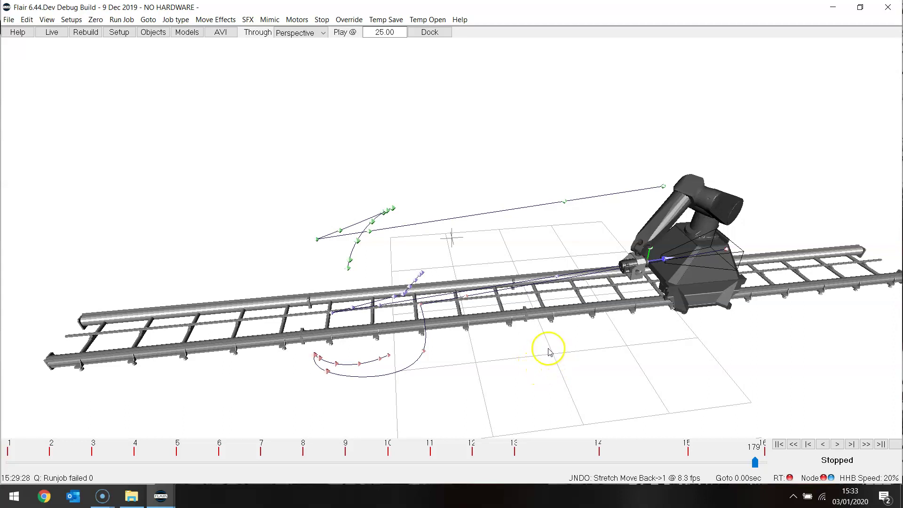
{"action": "left_click_drag", "start_coordinate": [540, 335], "coordinate": [508, 391]}
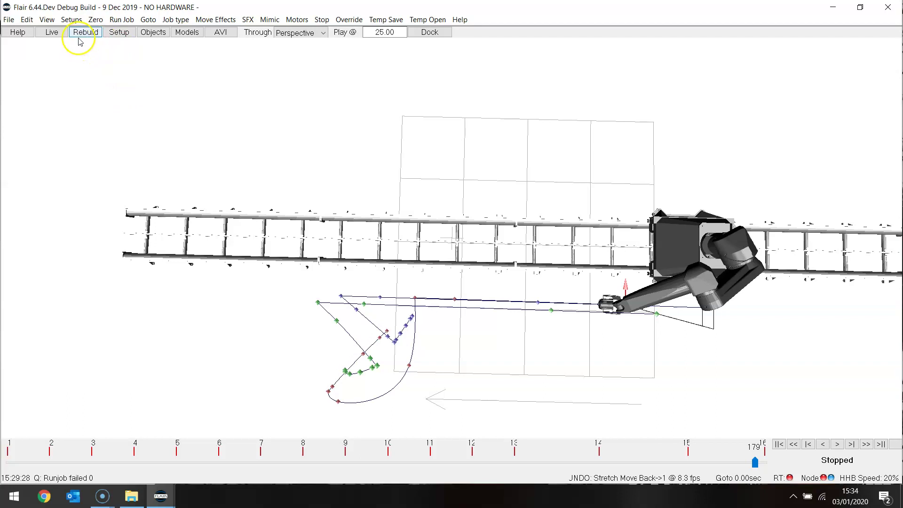
In Kinematics Setup, set Master - Track/Outer to Master Track, then apply and exit
{"action": "left_click", "coordinate": [71, 20]}
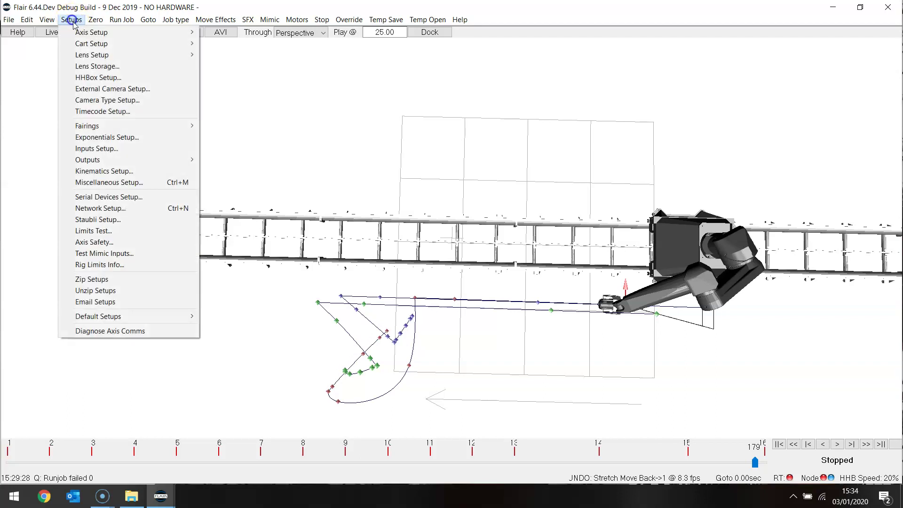
{"action": "left_click", "coordinate": [127, 175]}
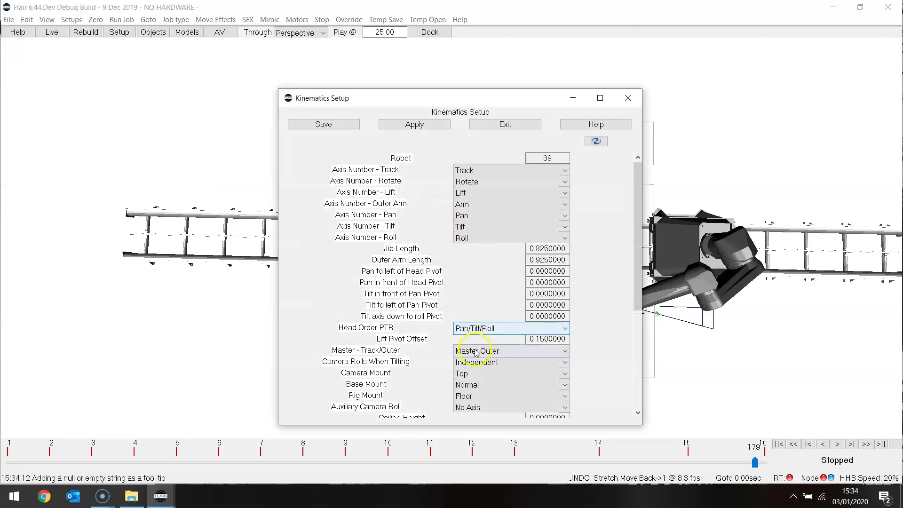
{"action": "left_click", "coordinate": [564, 353]}
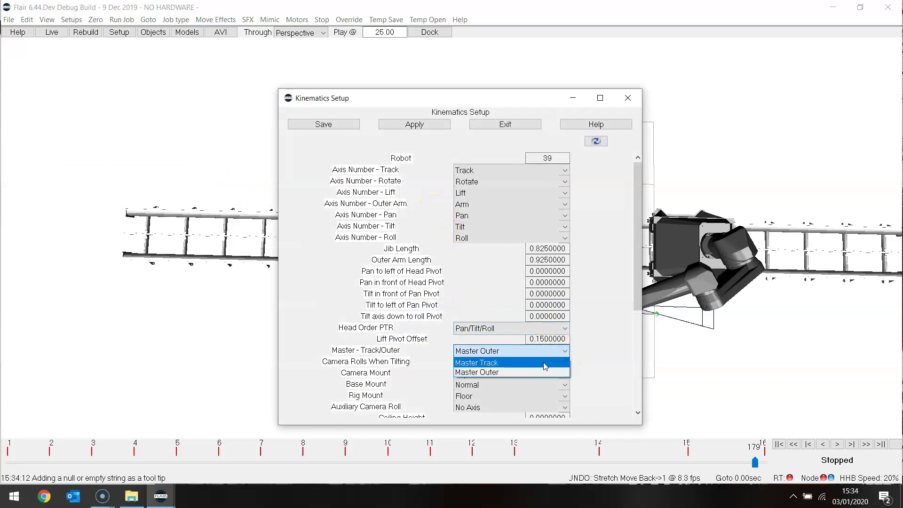
{"action": "left_click", "coordinate": [546, 362]}
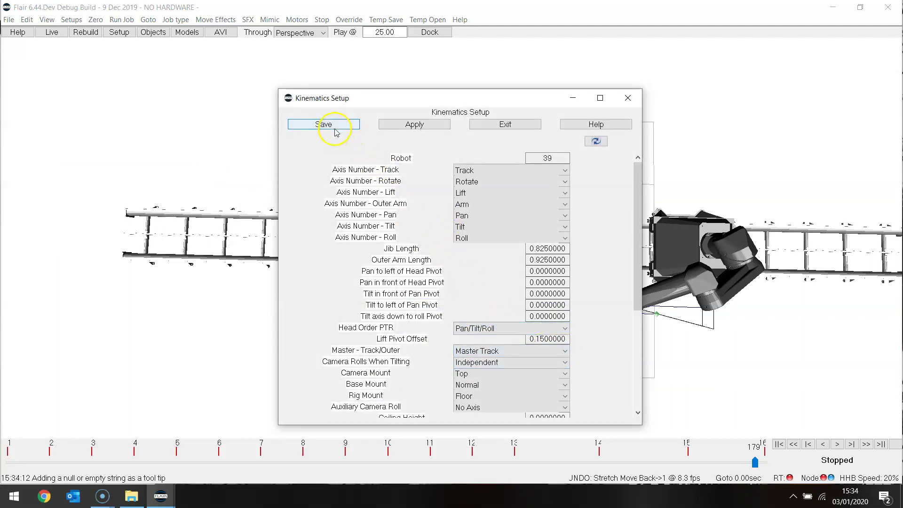
{"action": "left_click", "coordinate": [411, 125]}
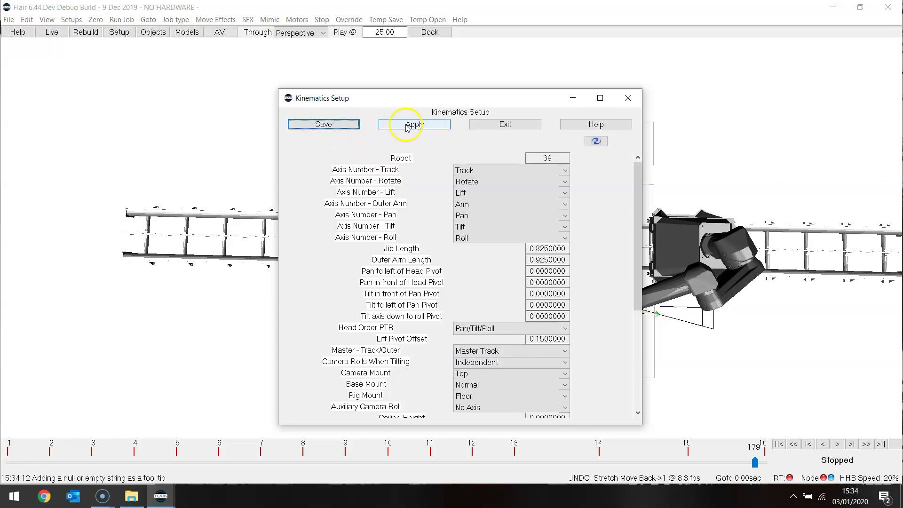
{"action": "left_click", "coordinate": [506, 125]}
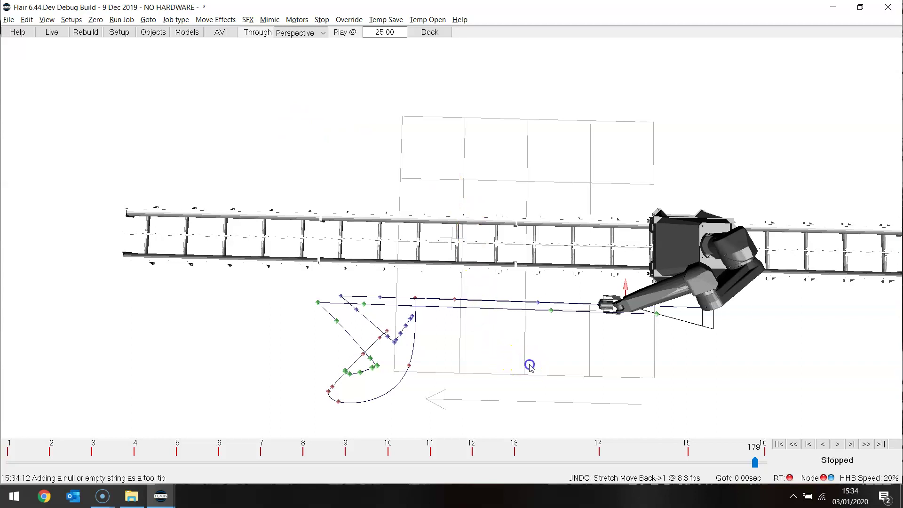
Orbit to a low side view, then switch to the Numeric view's 16-position table
{"action": "mouse_move", "coordinate": [529, 366]}
{"action": "left_mouse_down"}
{"action": "mouse_move", "coordinate": [509, 276]}
{"action": "mouse_move", "coordinate": [534, 188]}
{"action": "mouse_move", "coordinate": [548, 352]}
{"action": "mouse_move", "coordinate": [518, 354]}
{"action": "mouse_move", "coordinate": [526, 357]}
{"action": "left_mouse_up"}
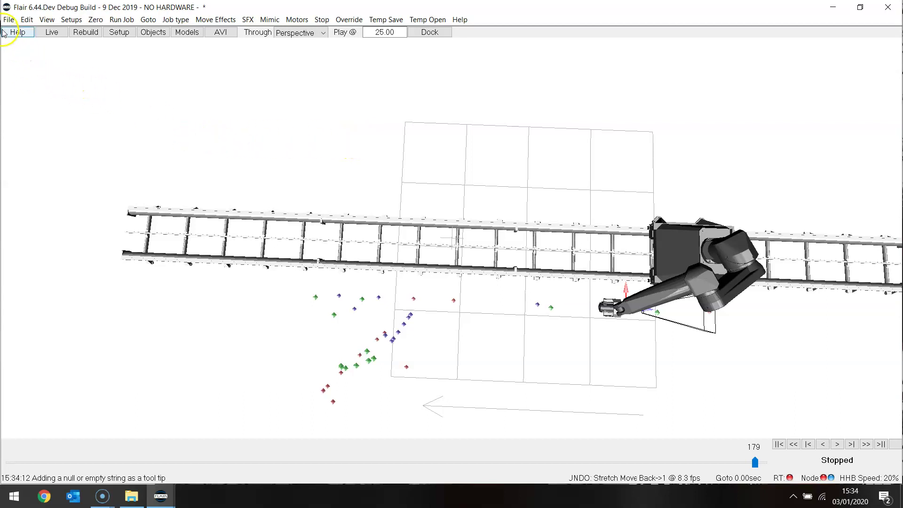
{"action": "left_click", "coordinate": [47, 20]}
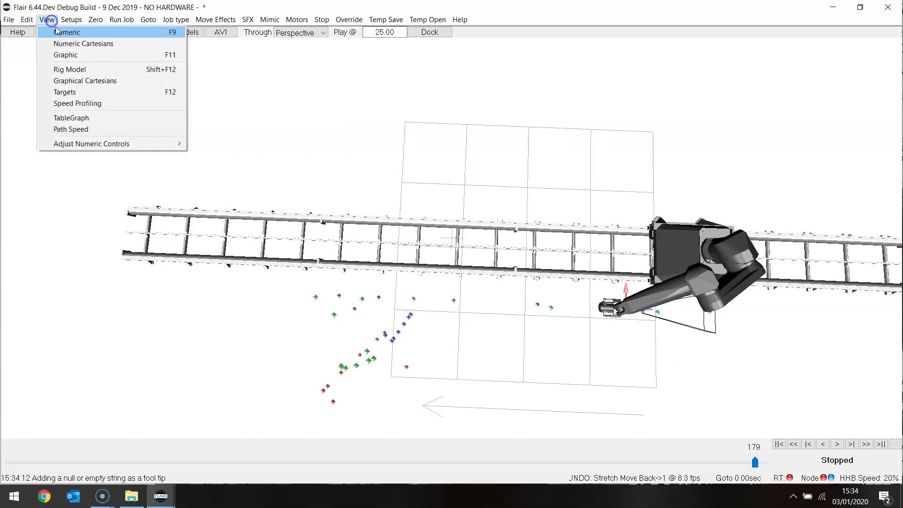
{"action": "left_click", "coordinate": [62, 33]}
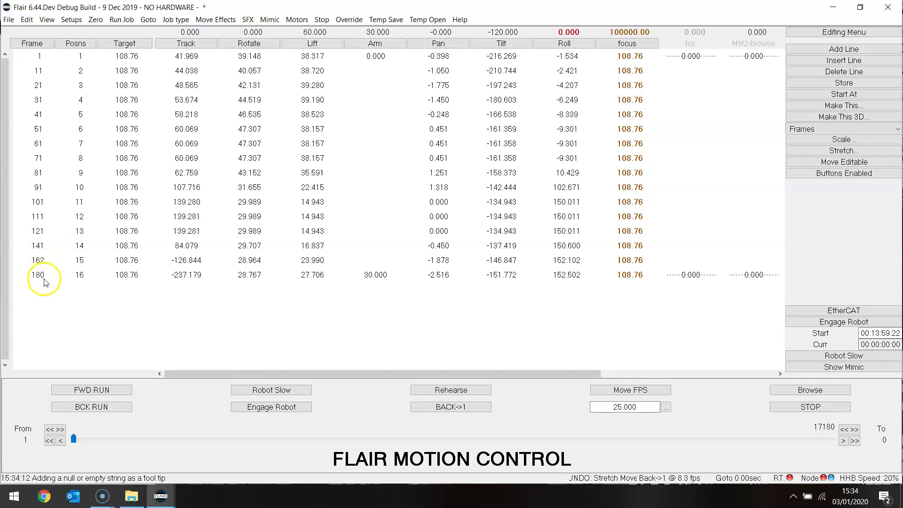
CGI-import camera toFlairCamera_cam - Nodes 3, Take 001, from fromMayaToFlairCamera3Nodes.fbx
{"action": "left_click", "coordinate": [8, 20]}
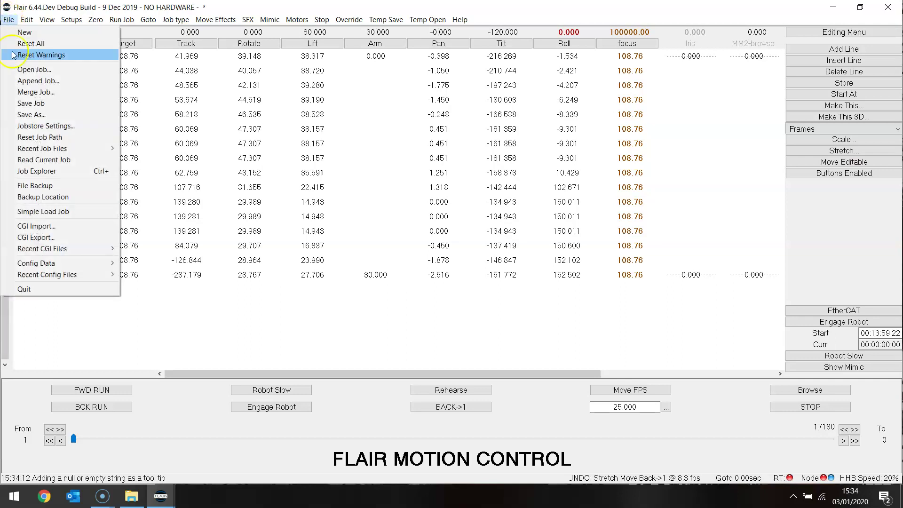
{"action": "left_click", "coordinate": [38, 226]}
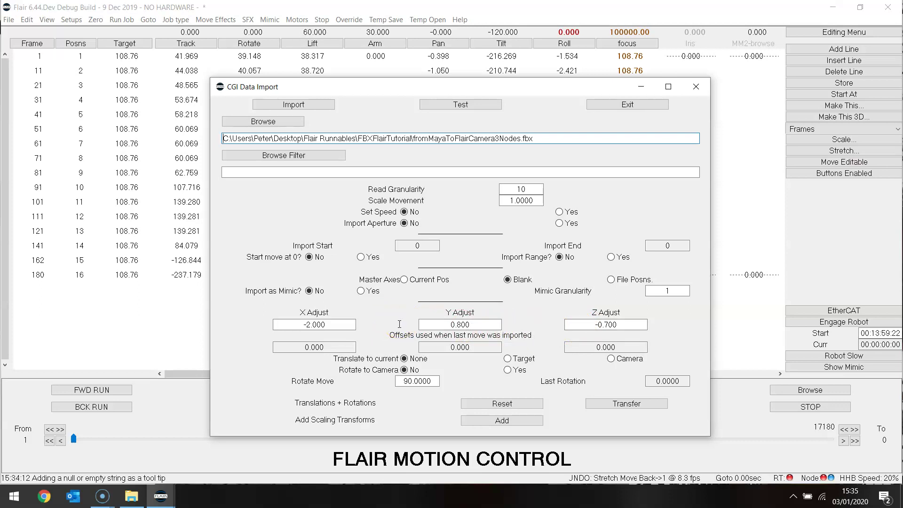
{"action": "left_click", "coordinate": [296, 104]}
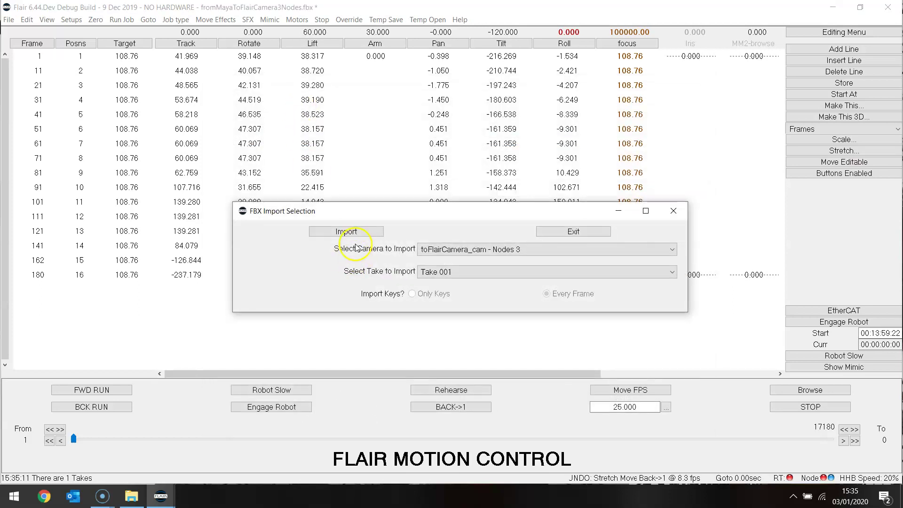
{"action": "left_click", "coordinate": [348, 233]}
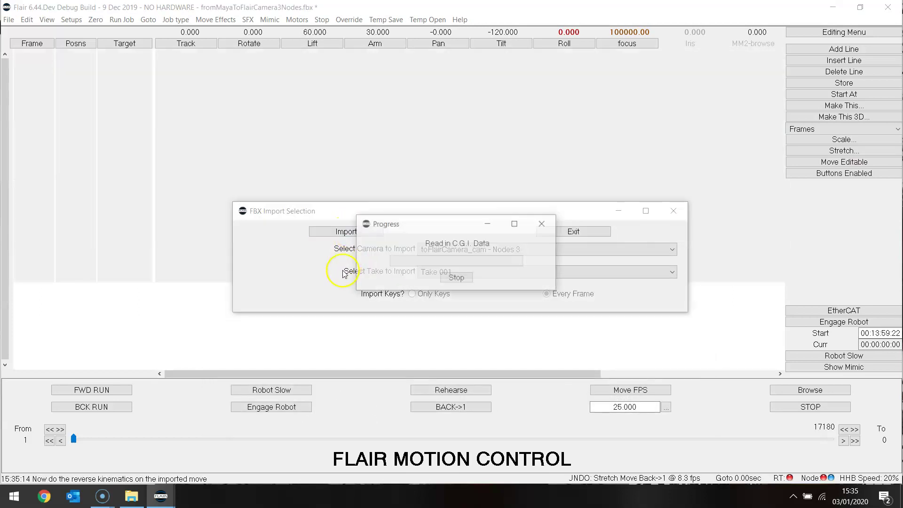
{"action": "left_click", "coordinate": [457, 270]}
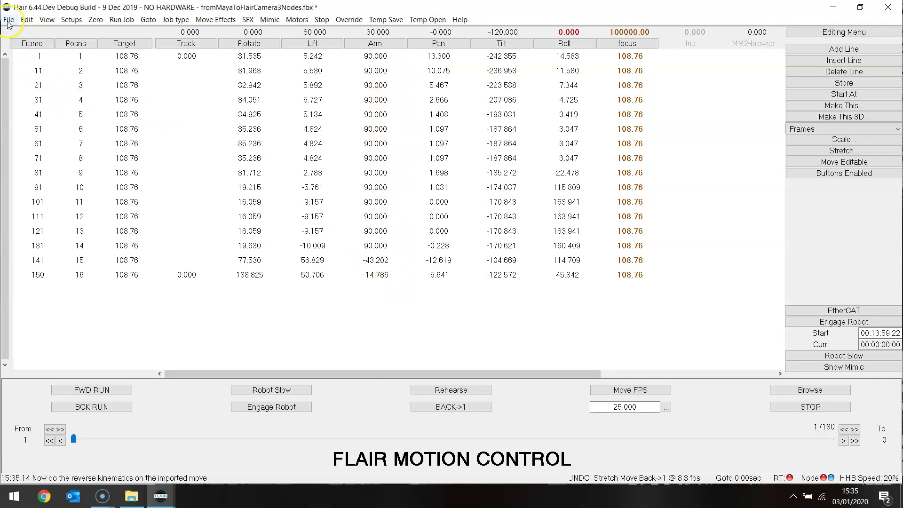
Switch back to the Rig Model view and orbit to a tilted angle on the rig
{"action": "left_click", "coordinate": [47, 20]}
{"action": "left_click", "coordinate": [73, 71]}
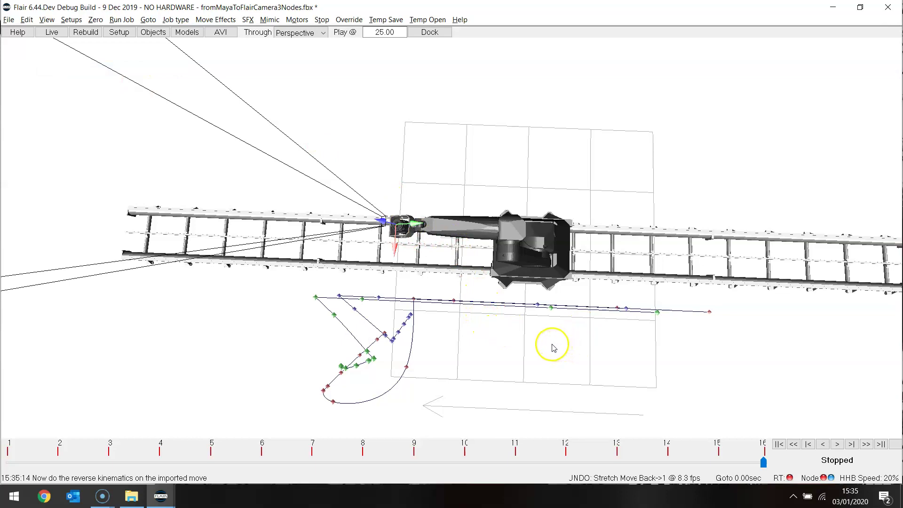
{"action": "left_click_drag", "start_coordinate": [552, 348], "coordinate": [578, 268]}
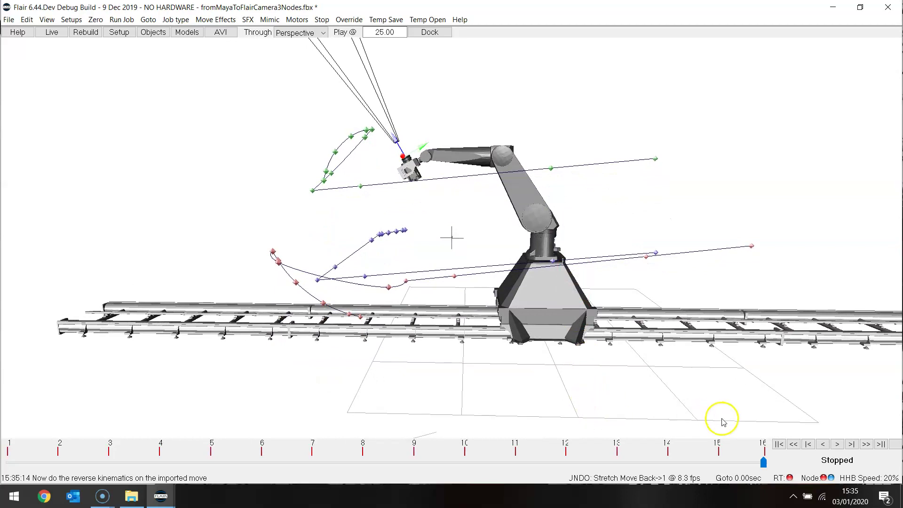
Step to the next waypoint and play the imported move through to frame 149
{"action": "left_click", "coordinate": [851, 445]}
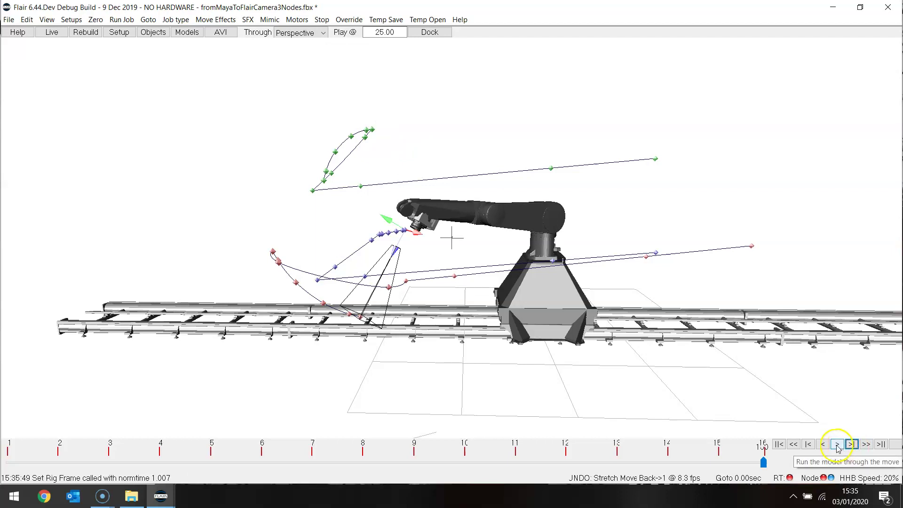
{"action": "left_click", "coordinate": [837, 445]}
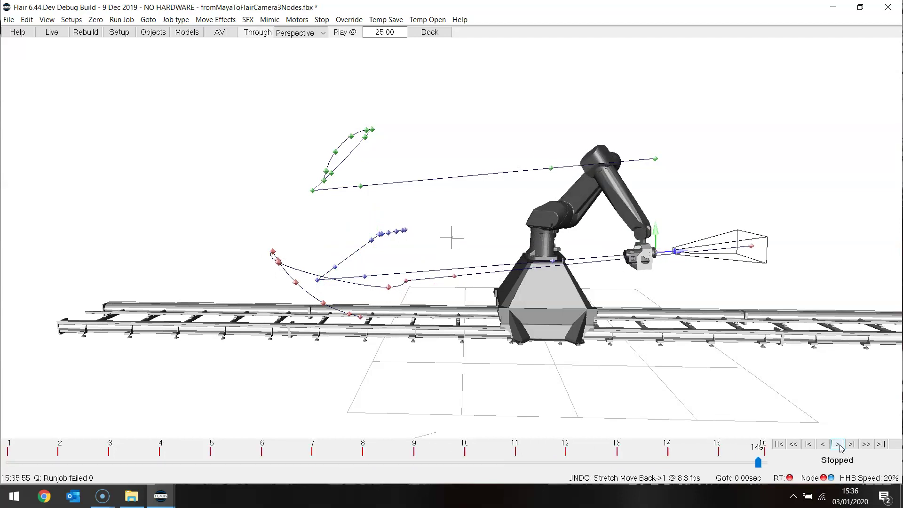
{"action": "left_click", "coordinate": [765, 417]}
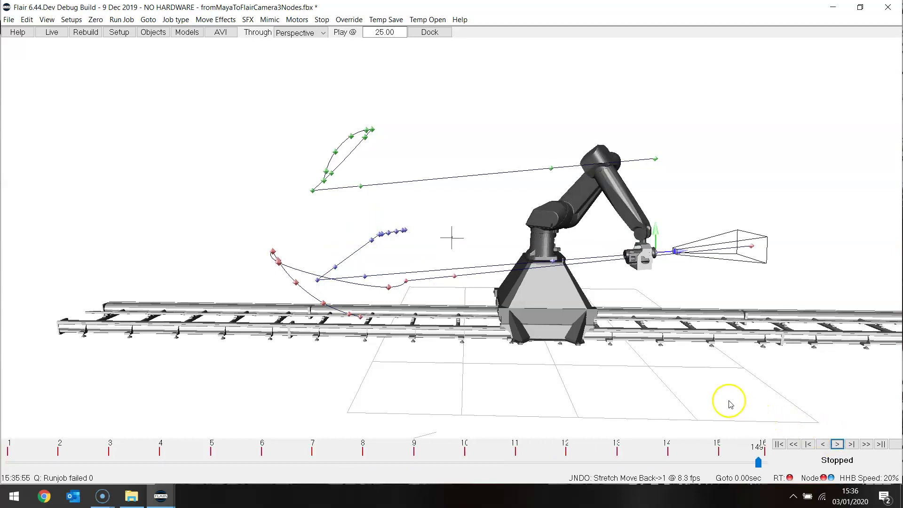
{"action": "mouse_move", "coordinate": [768, 289]}
{"action": "middle_mouse_down"}
{"action": "mouse_move", "coordinate": [776, 393]}
{"action": "mouse_move", "coordinate": [759, 272]}
{"action": "mouse_move", "coordinate": [772, 297]}
{"action": "mouse_move", "coordinate": [776, 289]}
{"action": "middle_mouse_up"}
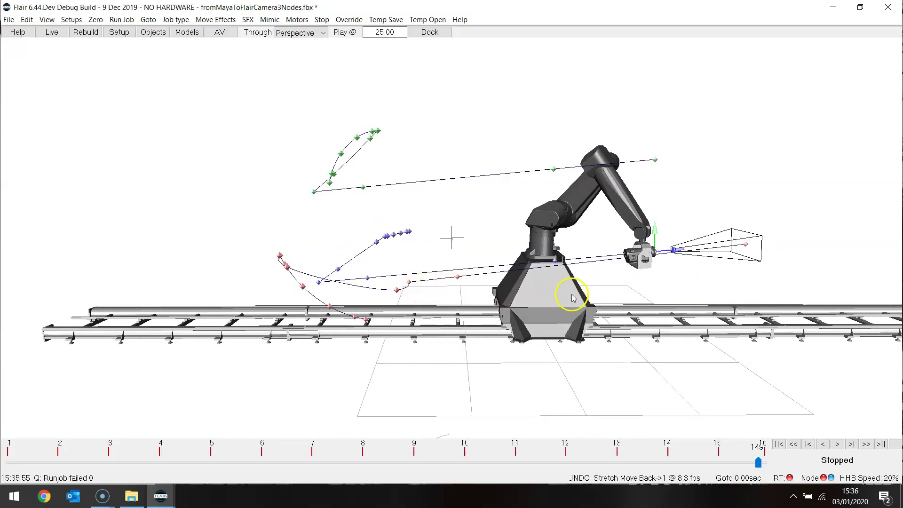
In the numeric table, set Track to 100 at position 1 (frame 1) and position 12 (frame 111)
{"action": "left_click", "coordinate": [47, 20]}
{"action": "left_click", "coordinate": [64, 30]}
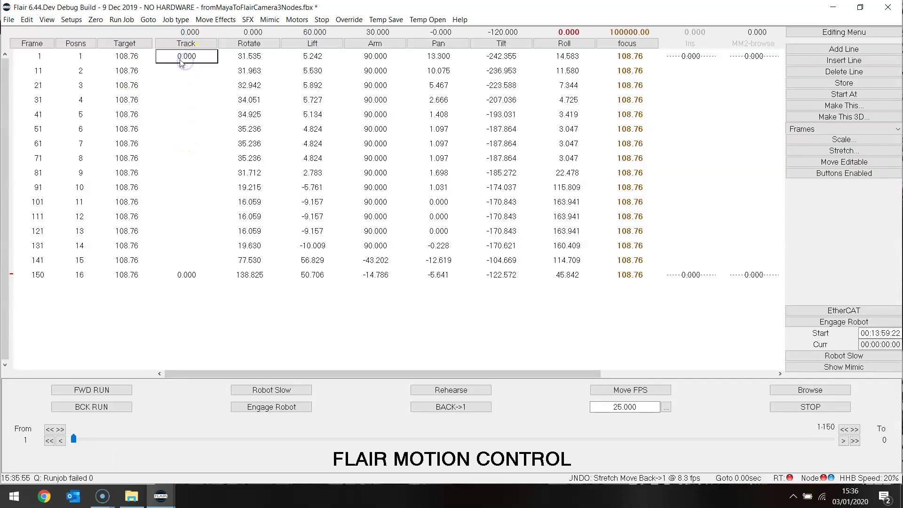
{"action": "type", "text": "00"}
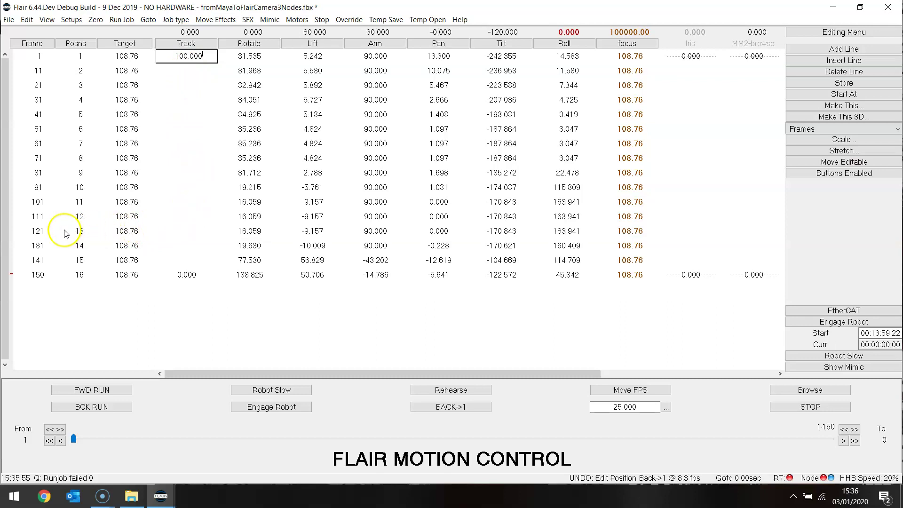
{"action": "left_click", "coordinate": [183, 218]}
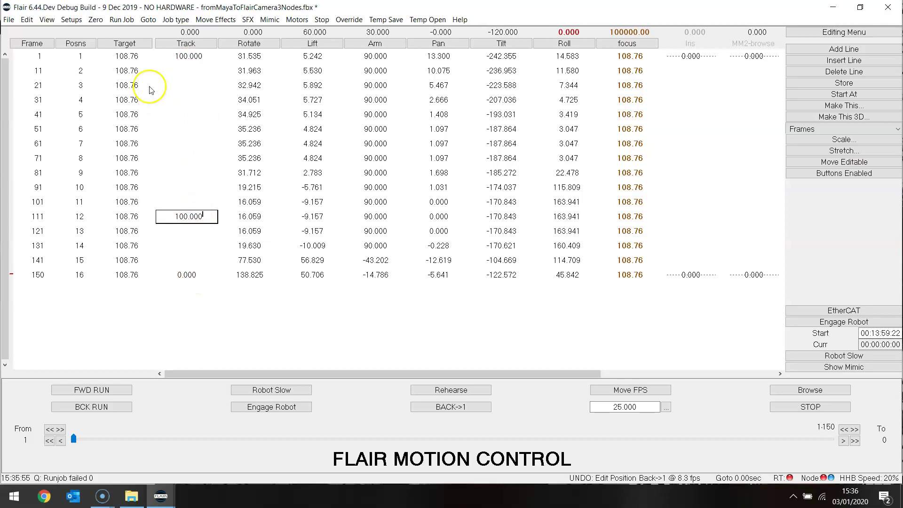
{"action": "left_click", "coordinate": [48, 21]}
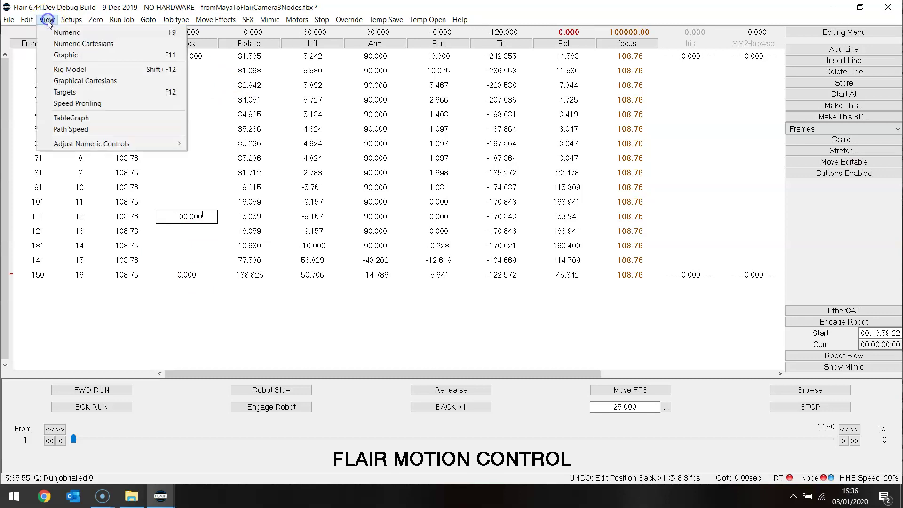
In the Rig Model view, play the edited move along the track, then scrub back to frame 119
{"action": "left_click", "coordinate": [74, 71]}
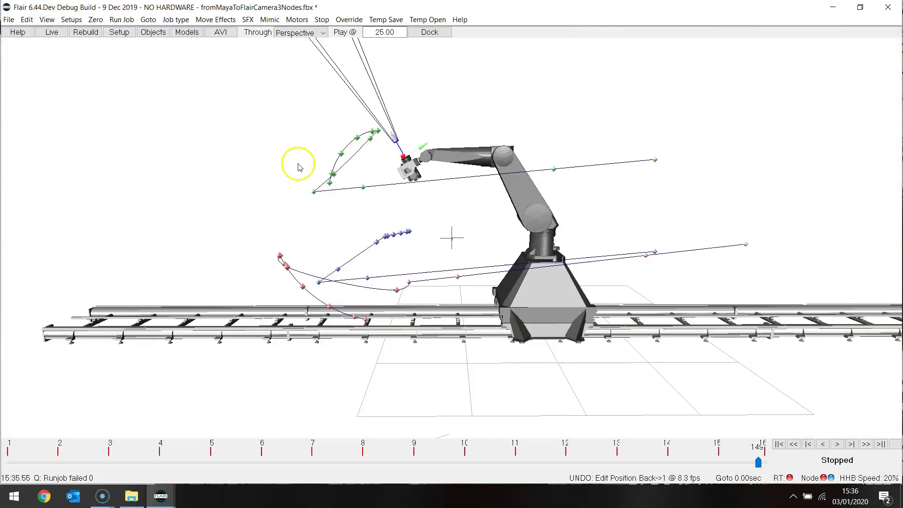
{"action": "left_click", "coordinate": [852, 446]}
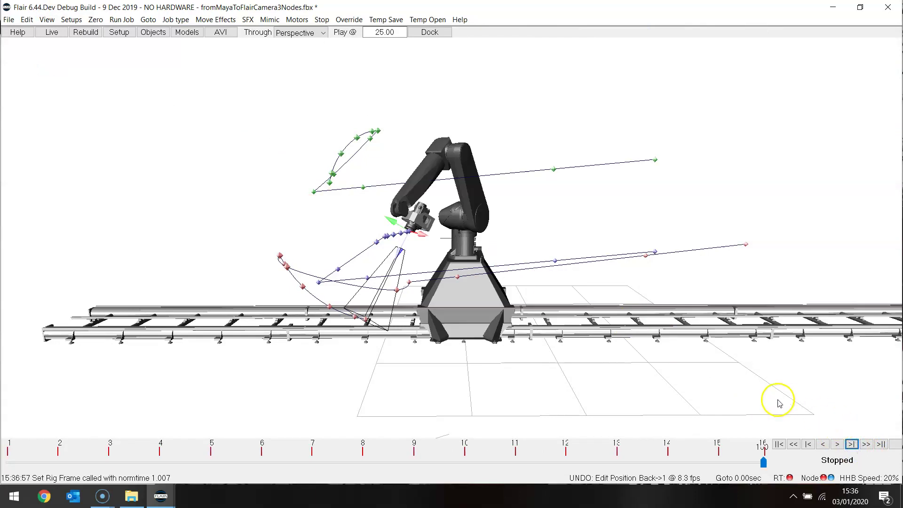
{"action": "left_click_drag", "start_coordinate": [735, 355], "coordinate": [671, 345]}
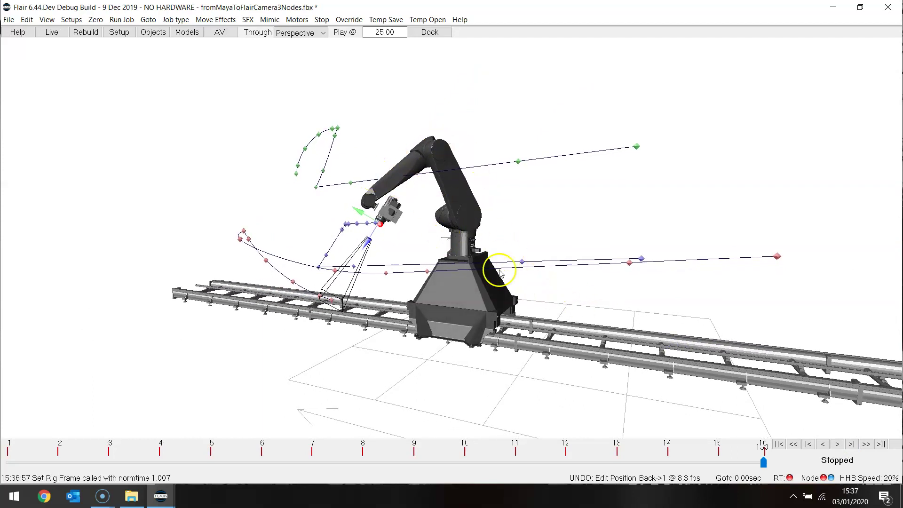
{"action": "left_click", "coordinate": [837, 444]}
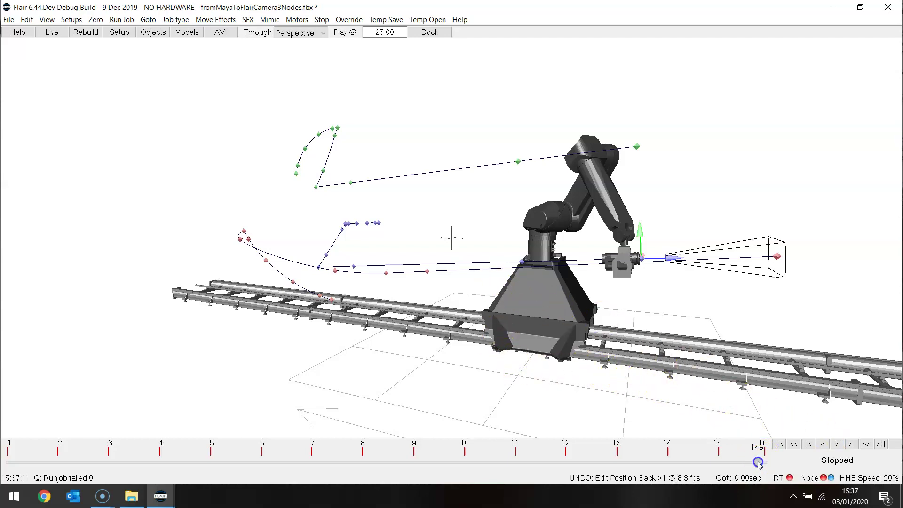
{"action": "mouse_move", "coordinate": [757, 463]}
{"action": "left_mouse_down"}
{"action": "mouse_move", "coordinate": [557, 457]}
{"action": "mouse_move", "coordinate": [771, 466]}
{"action": "left_mouse_up"}
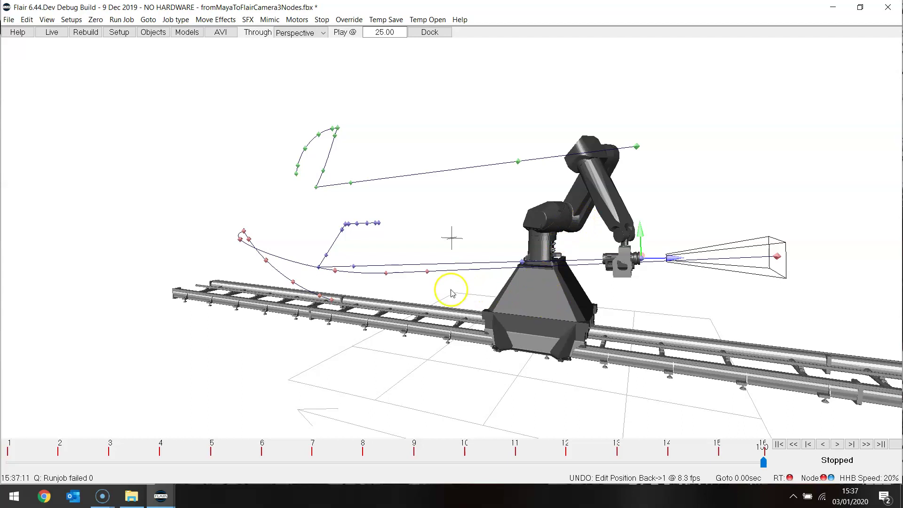
In the numeric table, set Track to 130 at position 12 and 30 at final position 16
{"action": "left_click", "coordinate": [47, 20]}
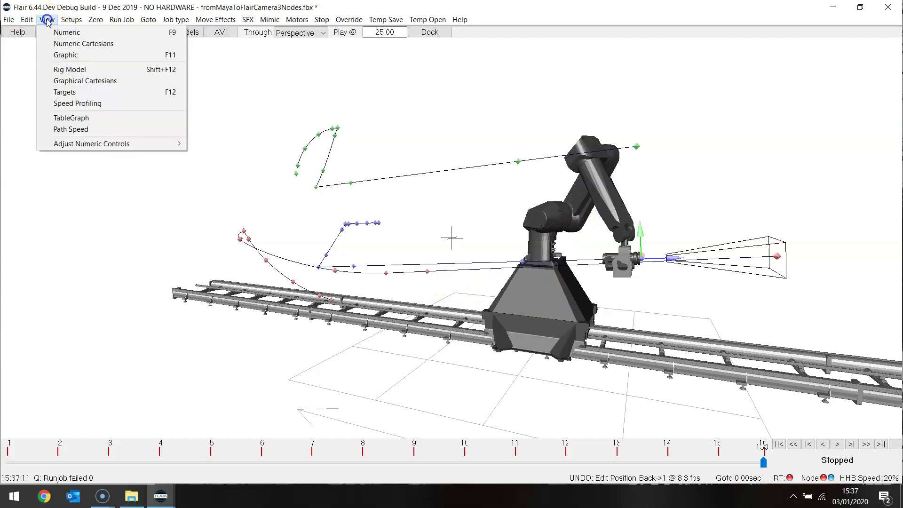
{"action": "left_click", "coordinate": [57, 34]}
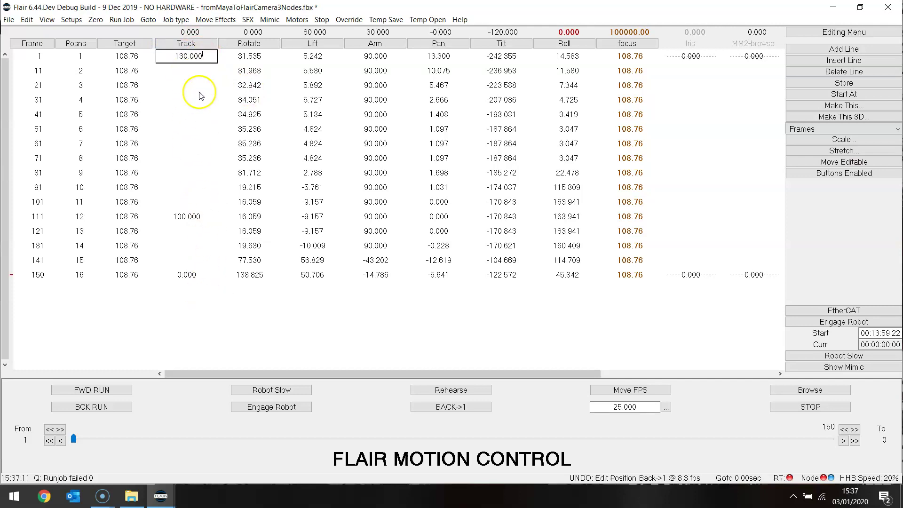
{"action": "left_click", "coordinate": [194, 216]}
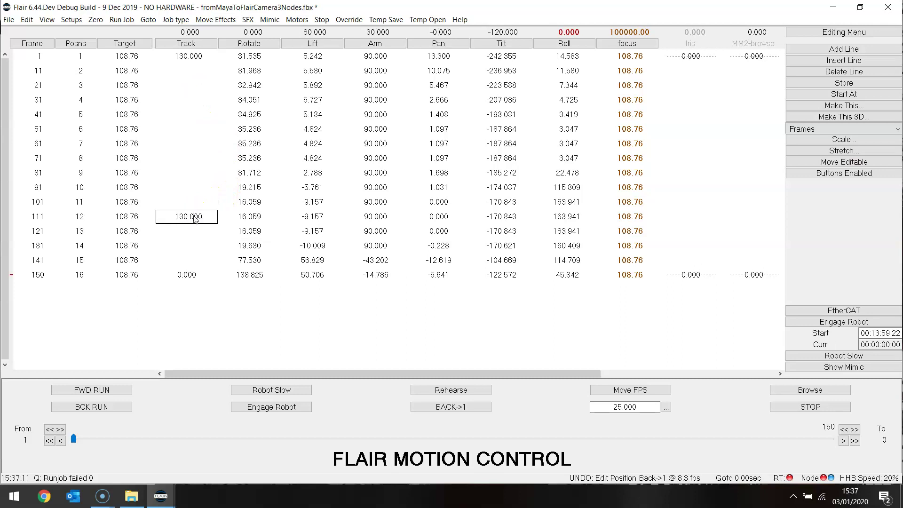
{"action": "left_click", "coordinate": [195, 275]}
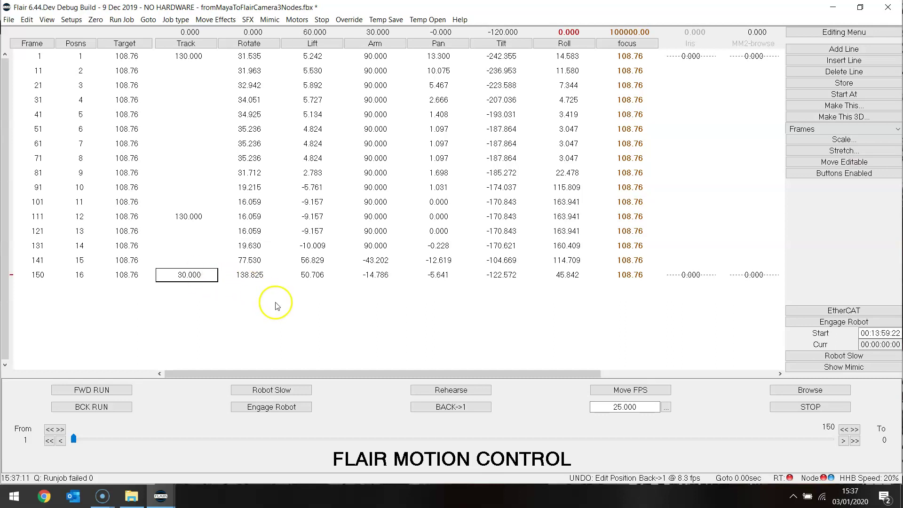
{"action": "left_click", "coordinate": [51, 21]}
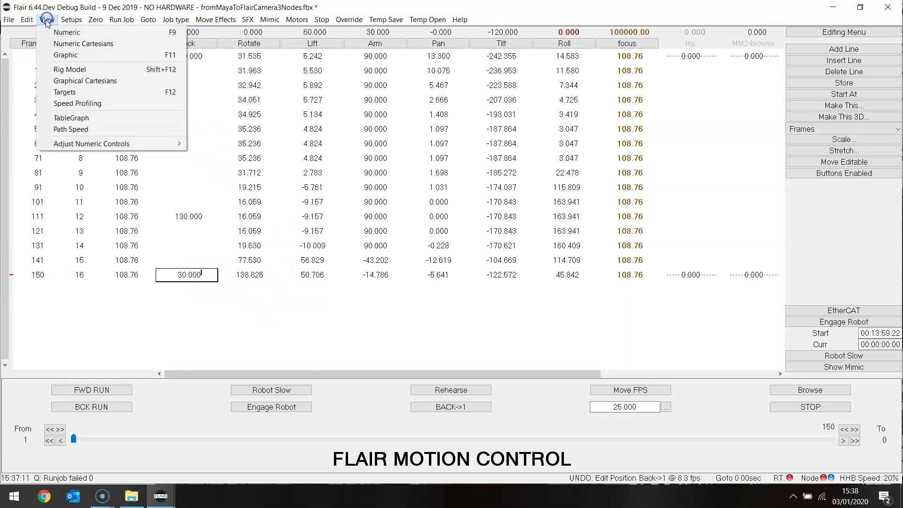
In the Rig Model view, step and play the edited move forwards, then backwards to frame 1
{"action": "left_click", "coordinate": [71, 69]}
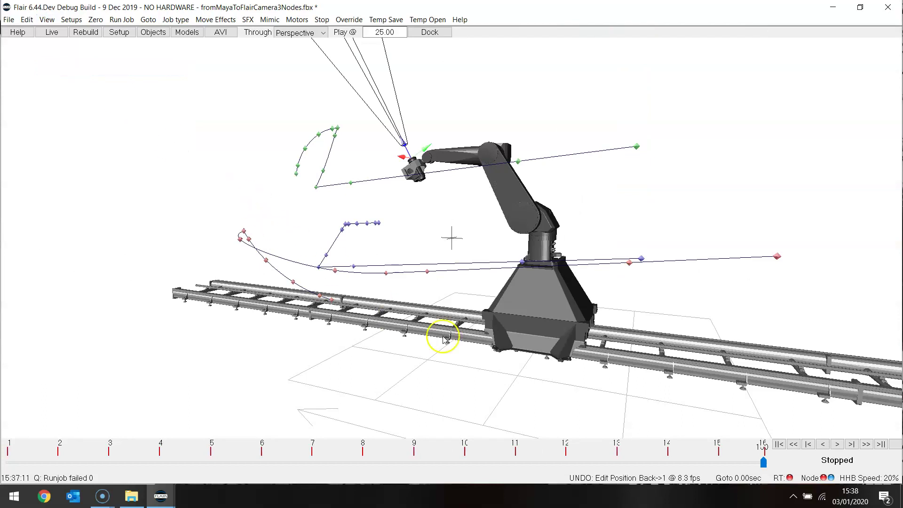
{"action": "left_click", "coordinate": [852, 444]}
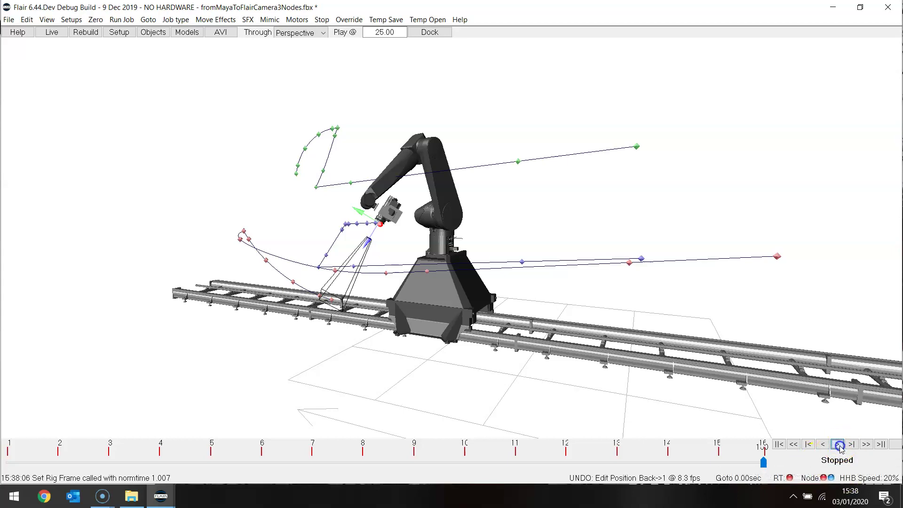
{"action": "left_click", "coordinate": [838, 445]}
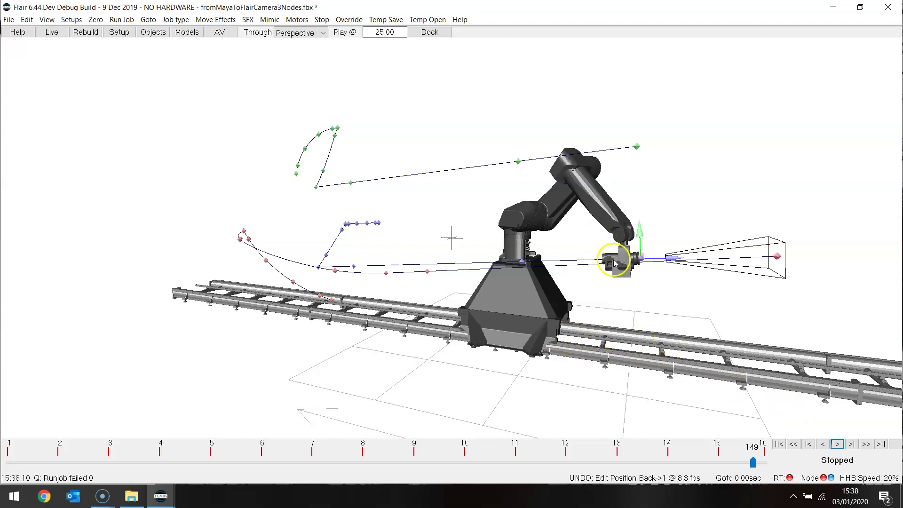
{"action": "left_click", "coordinate": [822, 444]}
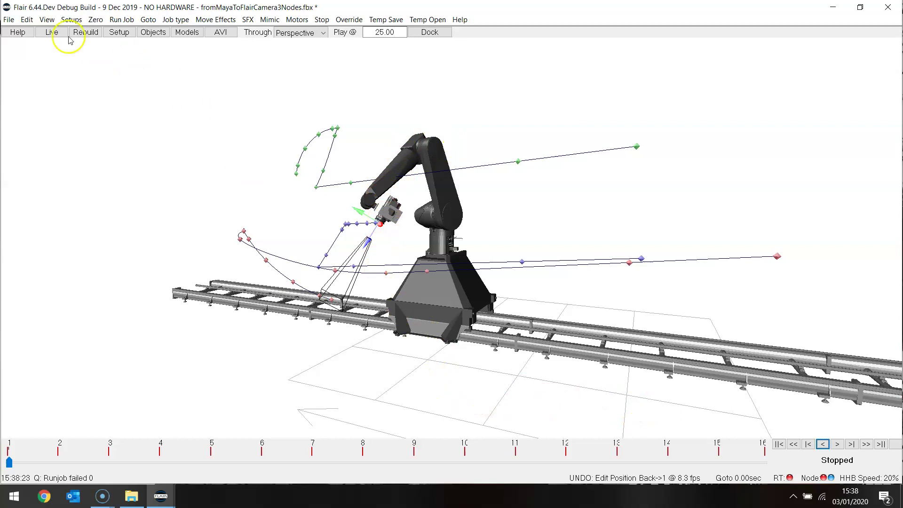
In the numeric table, put Track 130 at position 13 (frame 121), leaving frame 111 blank
{"action": "left_click", "coordinate": [47, 20]}
{"action": "left_click", "coordinate": [66, 33]}
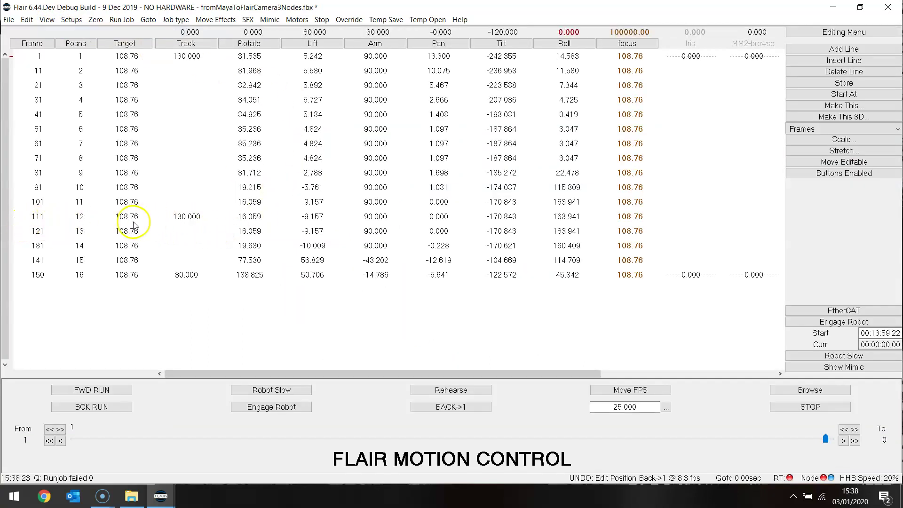
{"action": "left_click", "coordinate": [183, 232]}
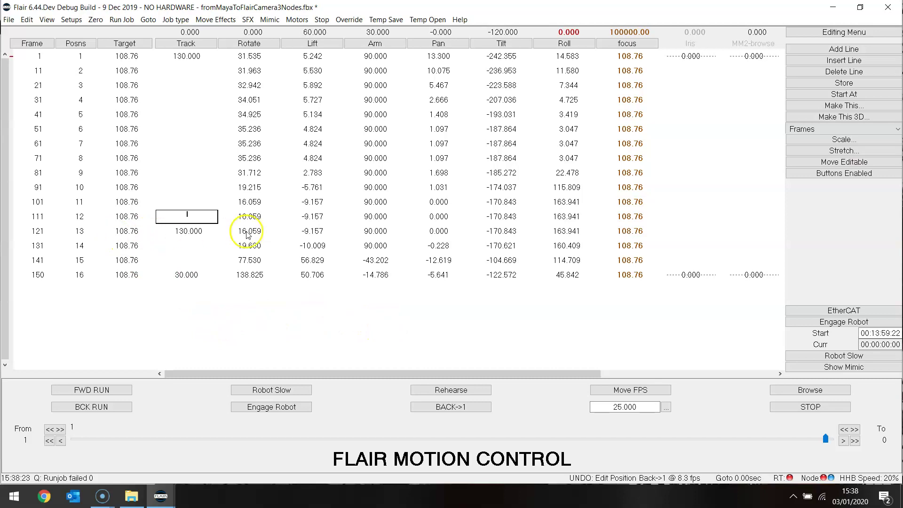
{"action": "left_click", "coordinate": [47, 19]}
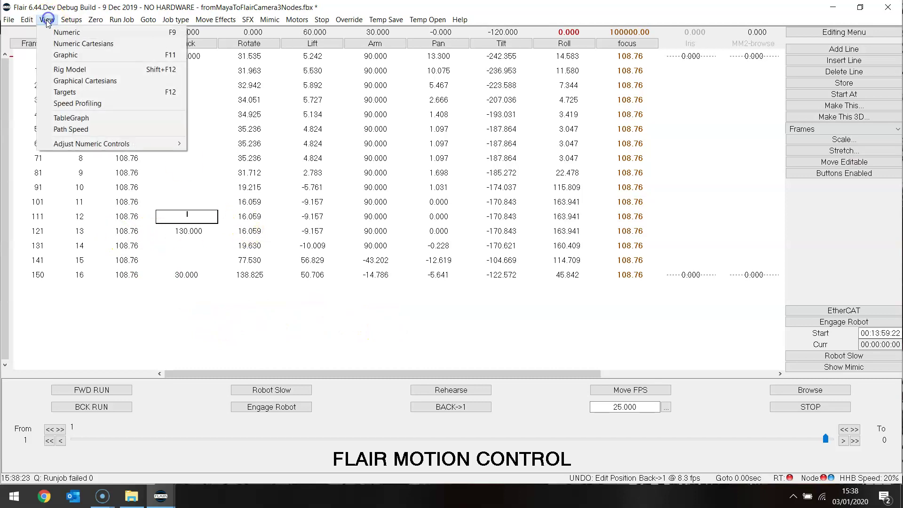
{"action": "left_click", "coordinate": [60, 70]}
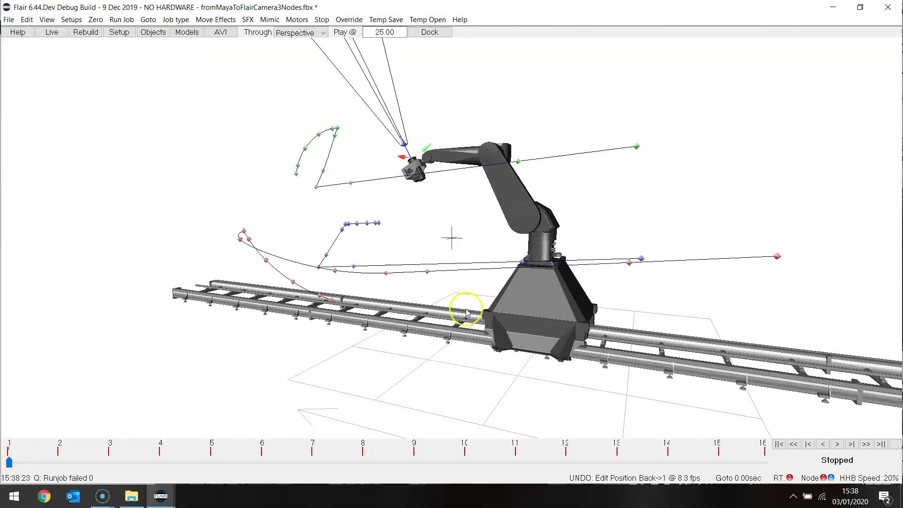
{"action": "left_click", "coordinate": [837, 445]}
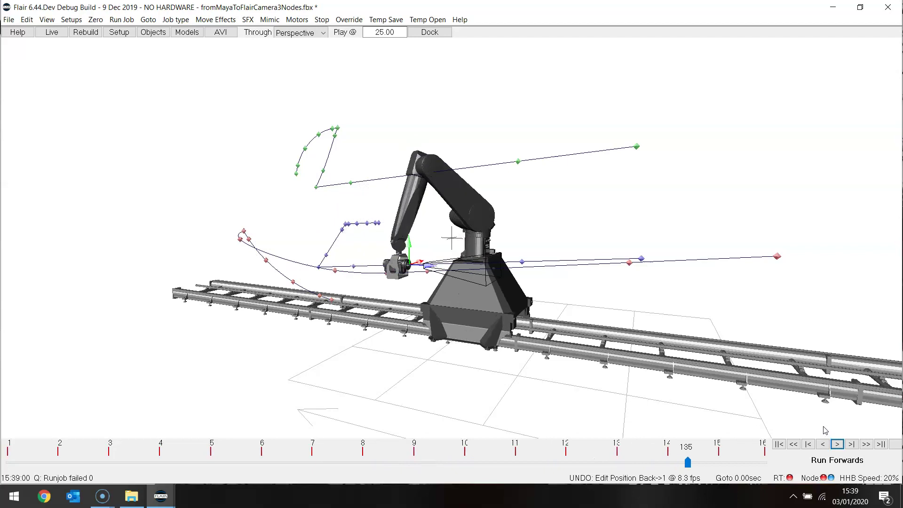
{"action": "left_click", "coordinate": [823, 444]}
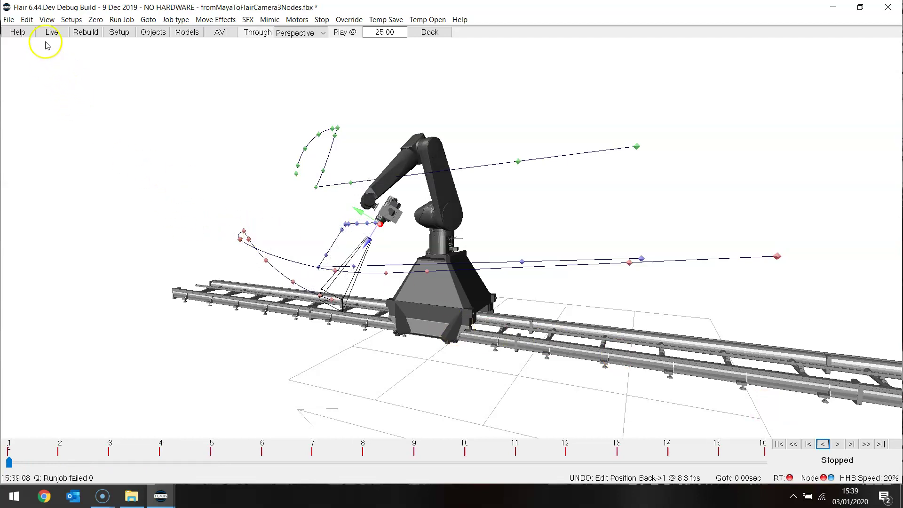
{"action": "left_click", "coordinate": [46, 20]}
{"action": "left_click", "coordinate": [56, 30]}
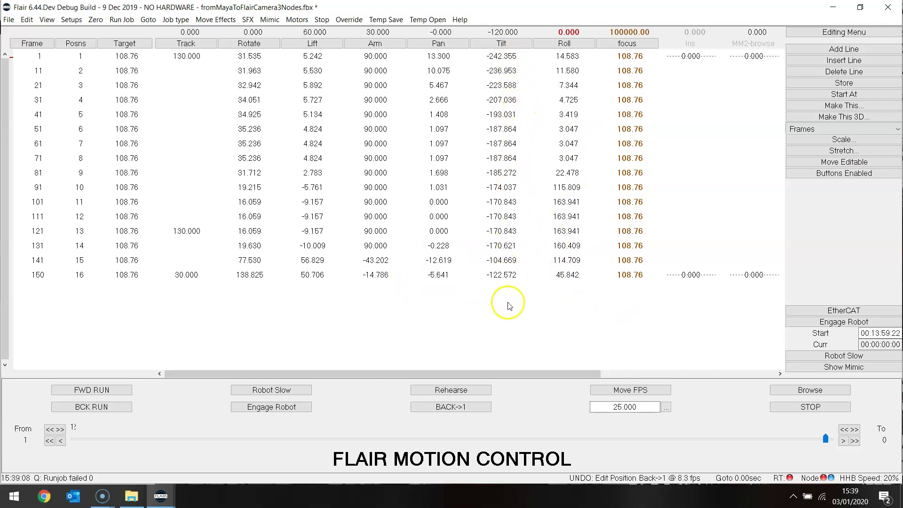
{"action": "left_click", "coordinate": [844, 356]}
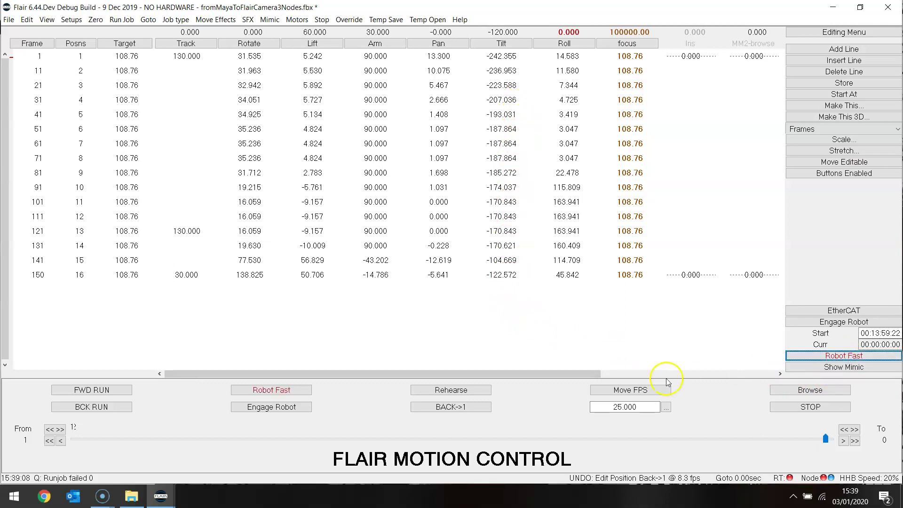
{"action": "left_click", "coordinate": [94, 390]}
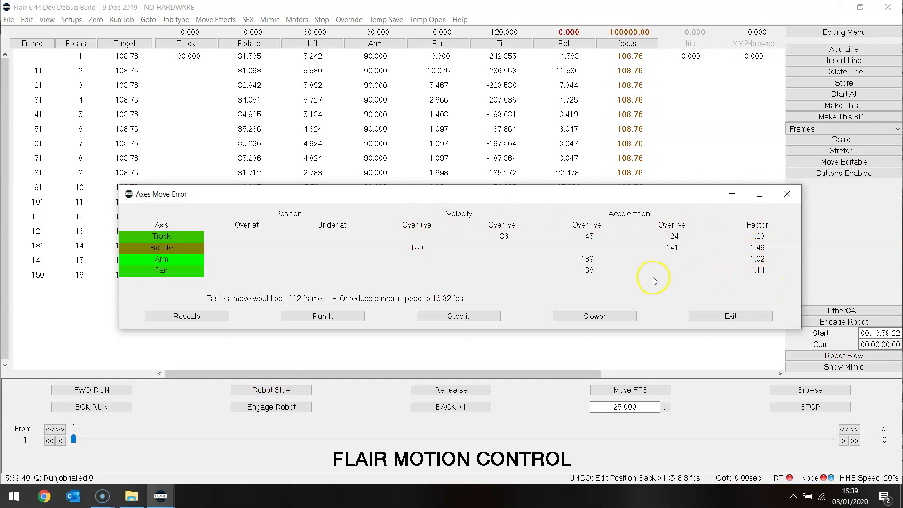
{"action": "left_click_drag", "start_coordinate": [489, 197], "coordinate": [560, 194]}
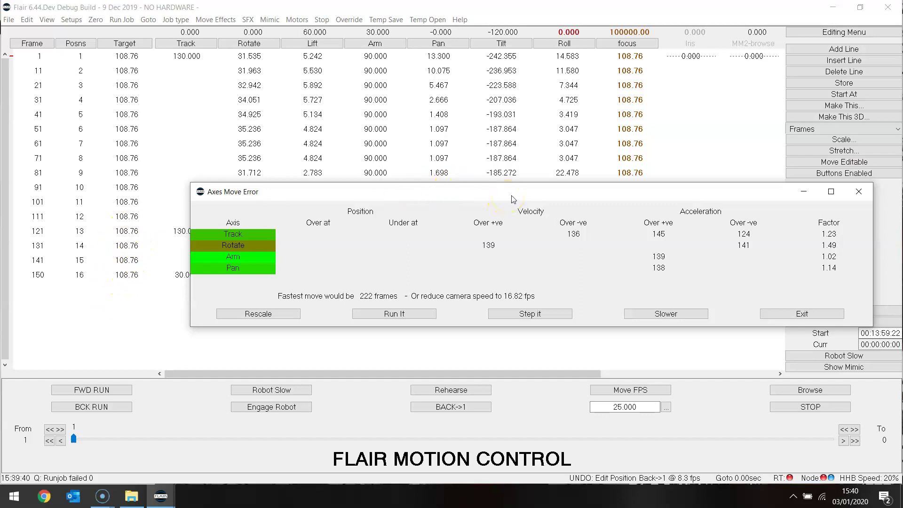
Dismiss the axes error and stretch waypoints 13 to 16 so the move ends at frame 180
{"action": "left_click", "coordinate": [804, 314]}
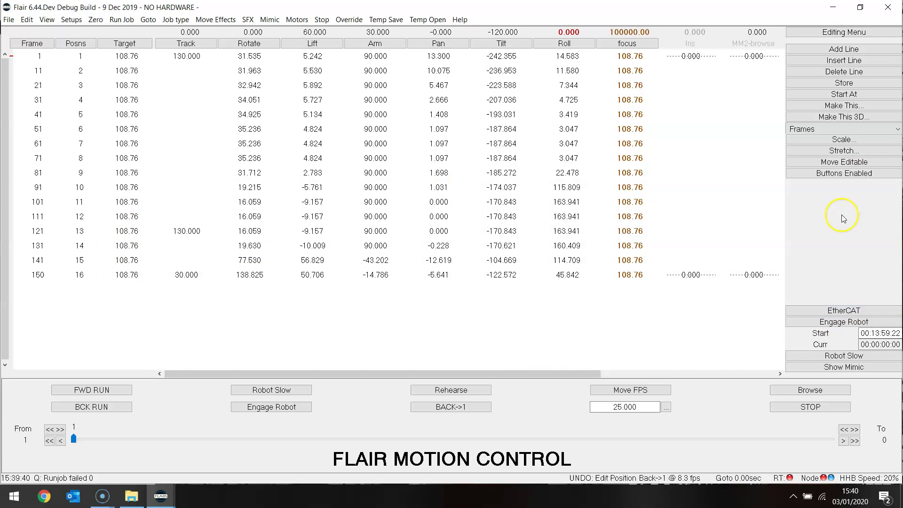
{"action": "left_click", "coordinate": [799, 139]}
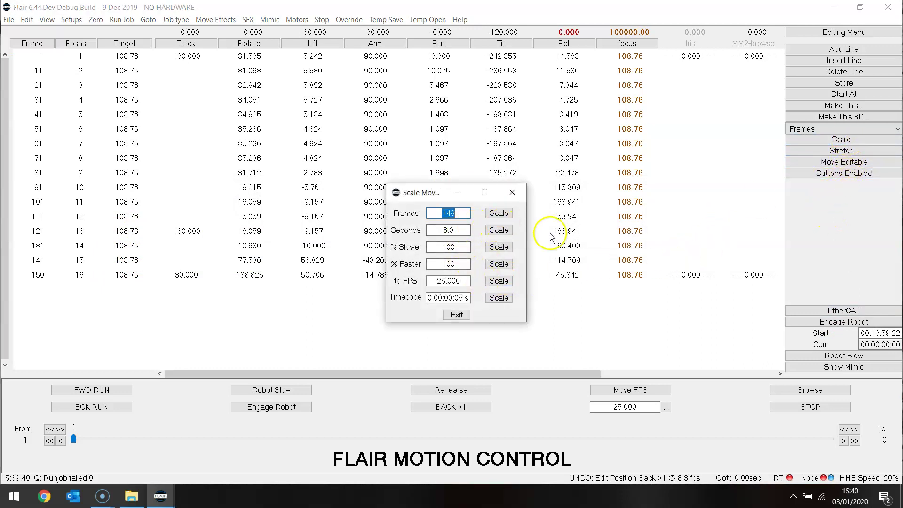
{"action": "left_click", "coordinate": [457, 314]}
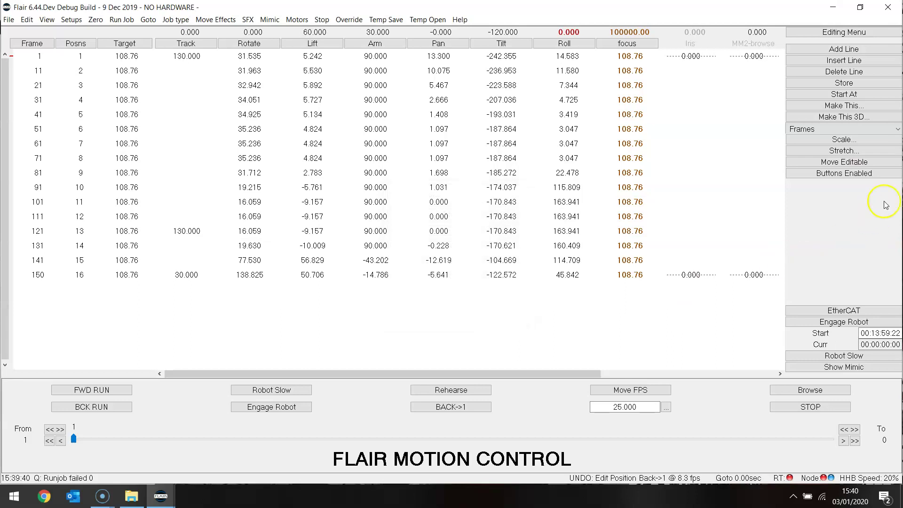
{"action": "left_click", "coordinate": [852, 151]}
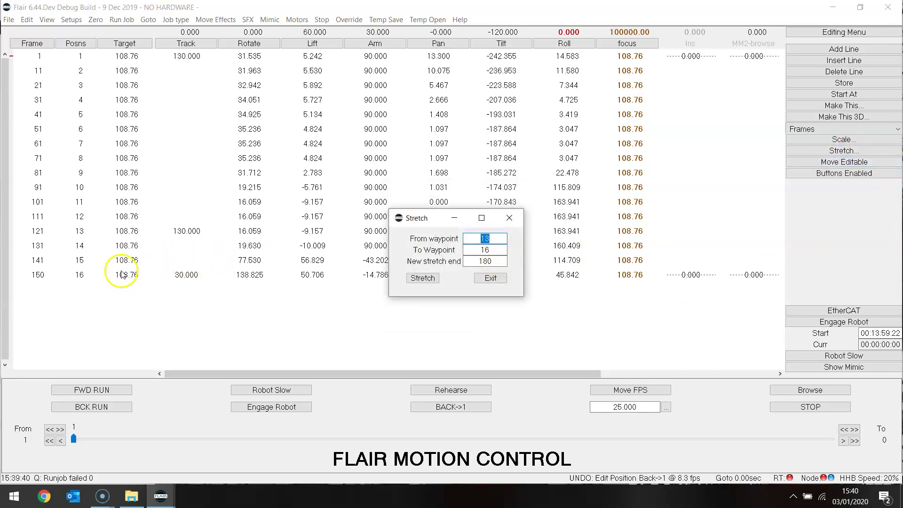
{"action": "left_click", "coordinate": [423, 278]}
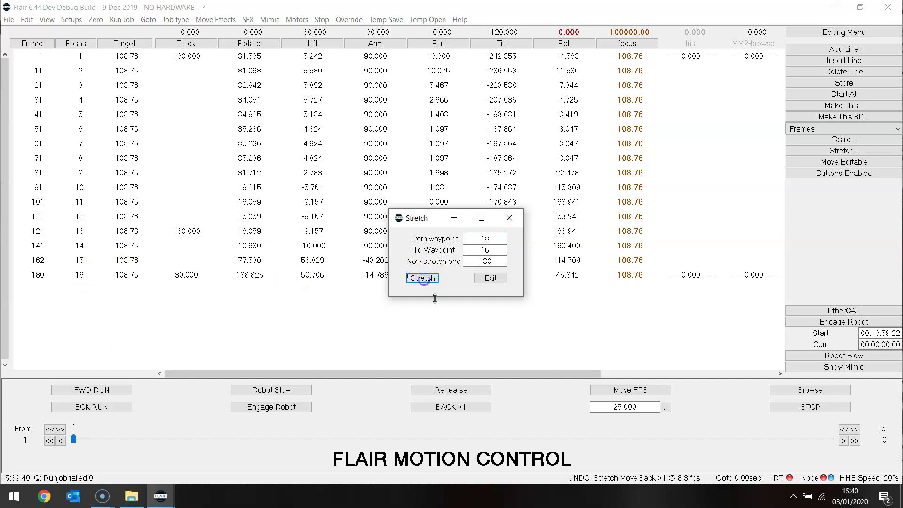
{"action": "left_click", "coordinate": [490, 278]}
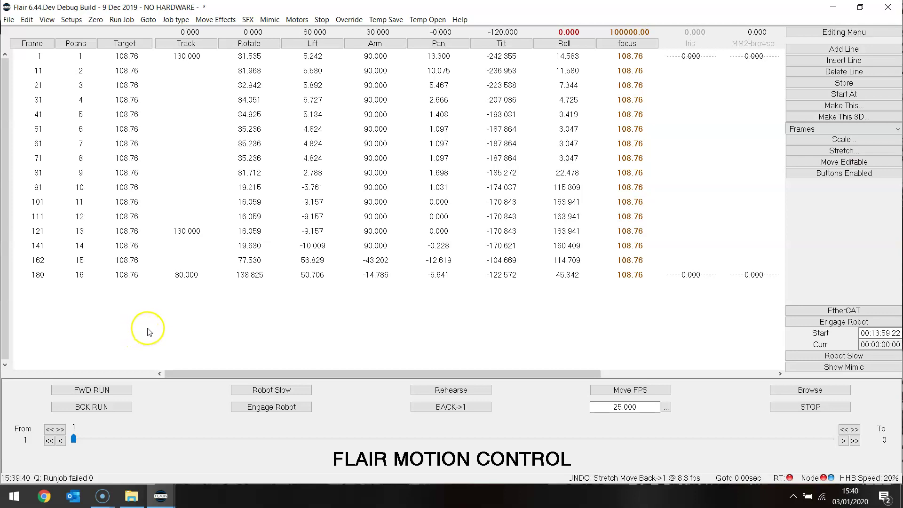
Switch the robot to Robot Fast and run the stretched 180-frame move forward, then GOTO
{"action": "left_click", "coordinate": [843, 356]}
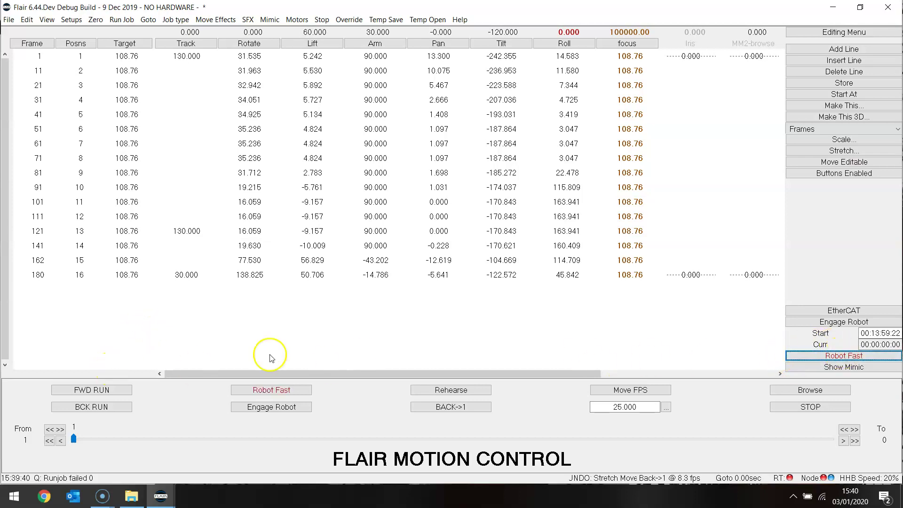
{"action": "left_click", "coordinate": [101, 389]}
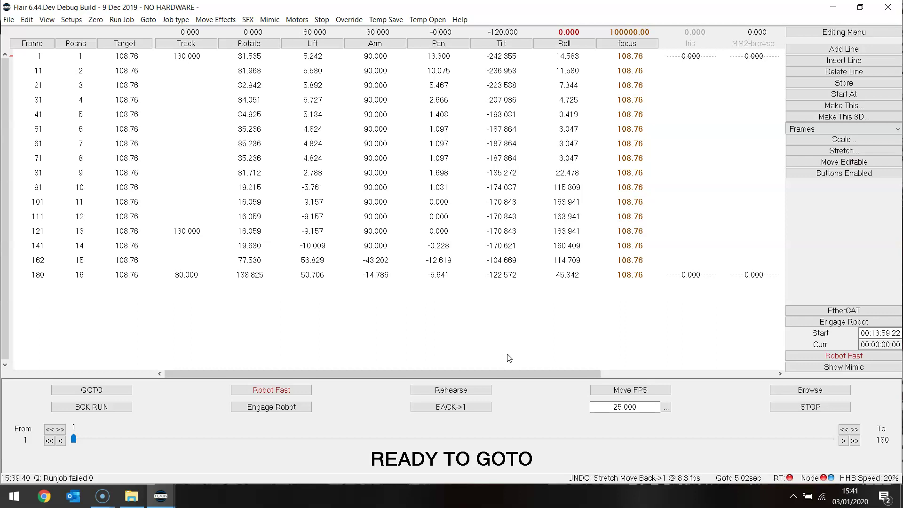
{"action": "left_click", "coordinate": [493, 370]}
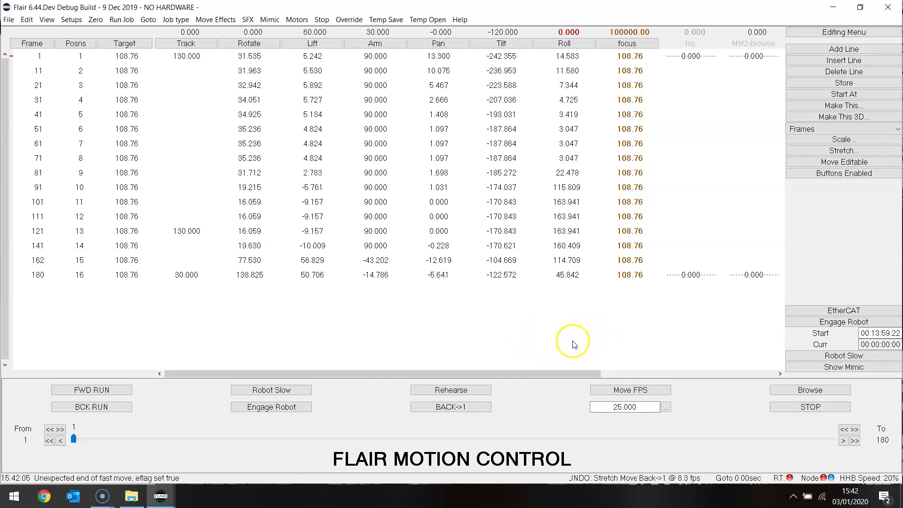
{"action": "left_click", "coordinate": [8, 21]}
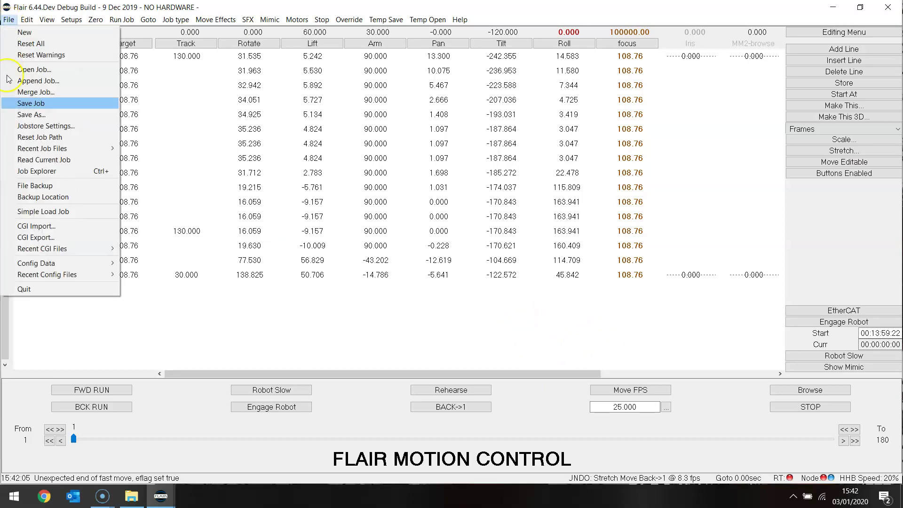
{"action": "left_click", "coordinate": [21, 224]}
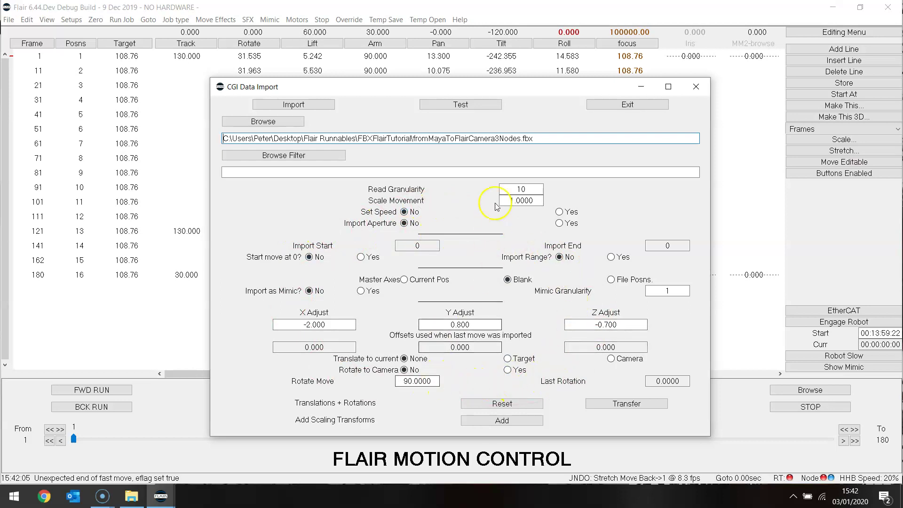
{"action": "left_click", "coordinate": [627, 105]}
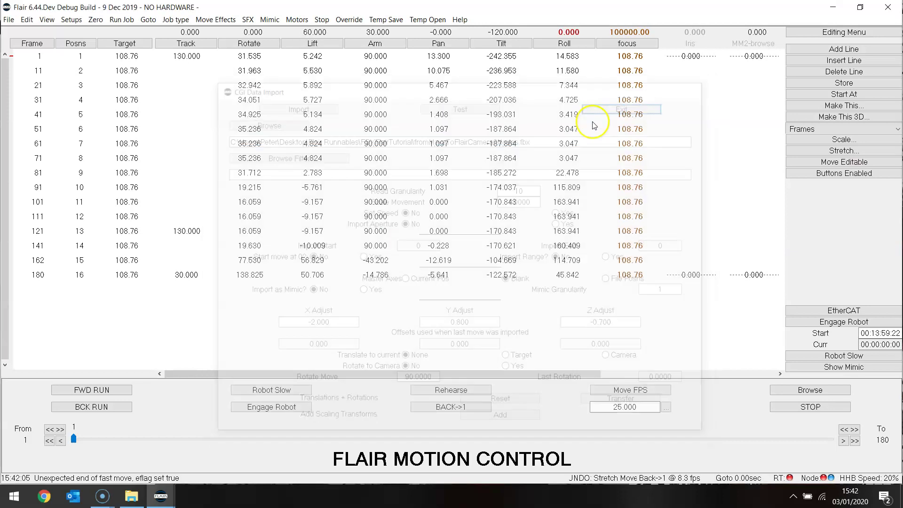